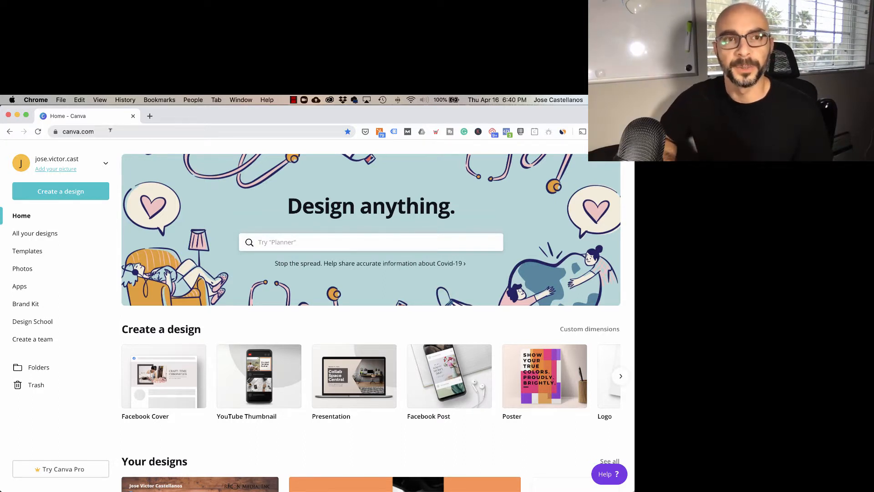
Step: Create a new design with custom dimensions of 1920 × 1080 px
click(75, 193)
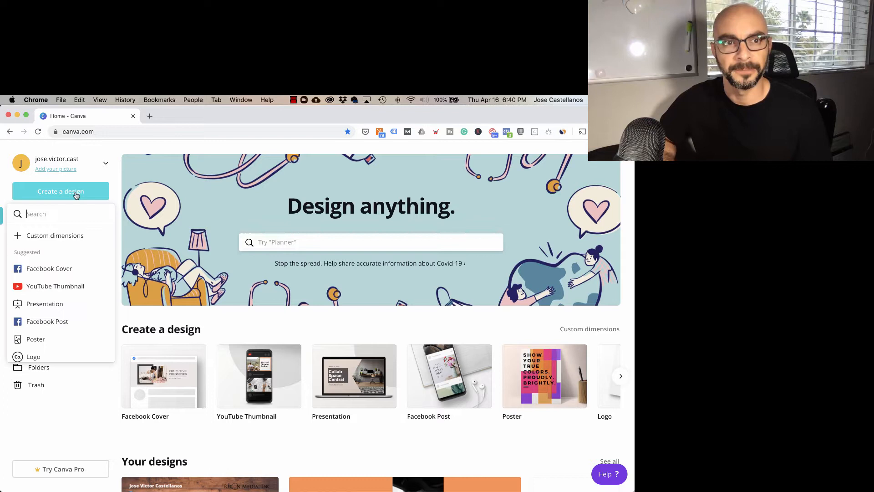
click(54, 237)
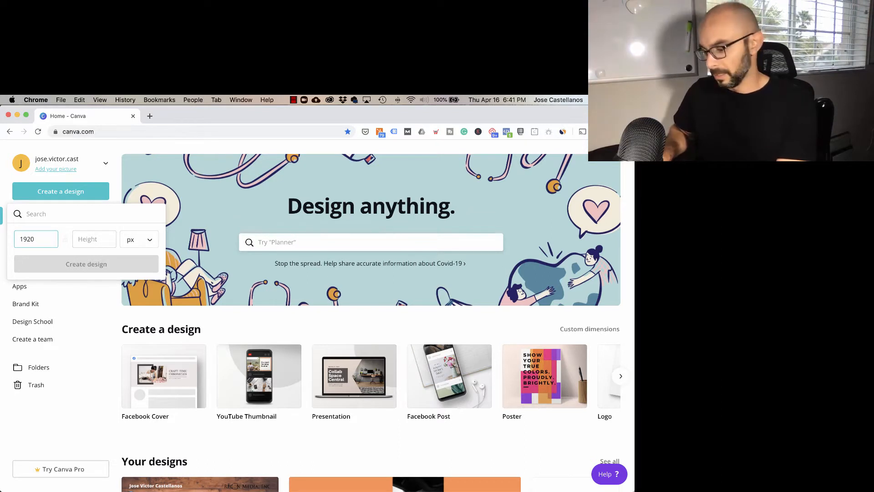
text(10)
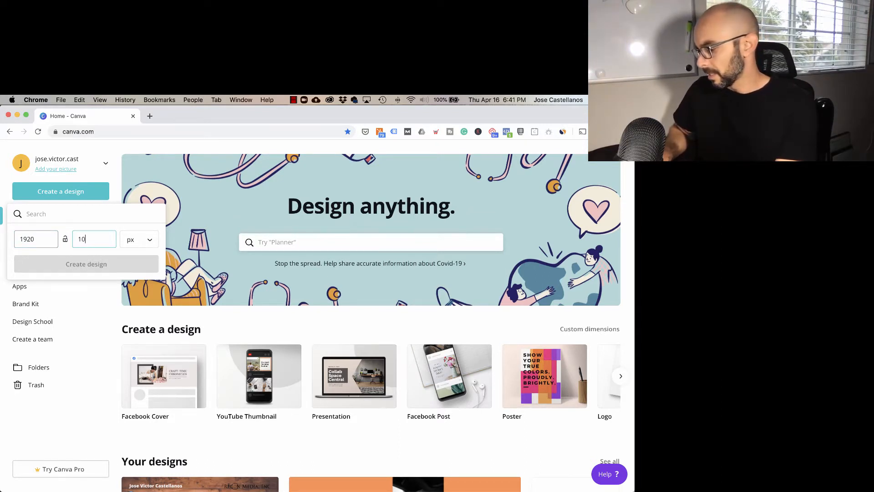
text(80)
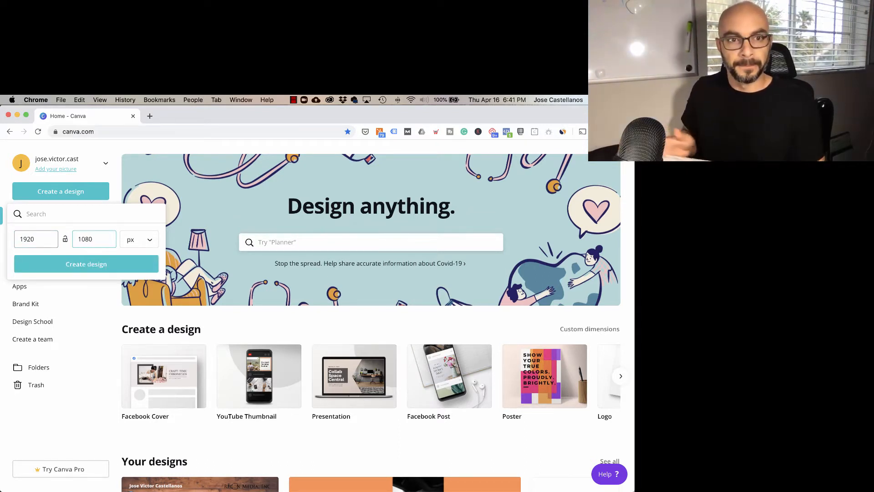
click(126, 272)
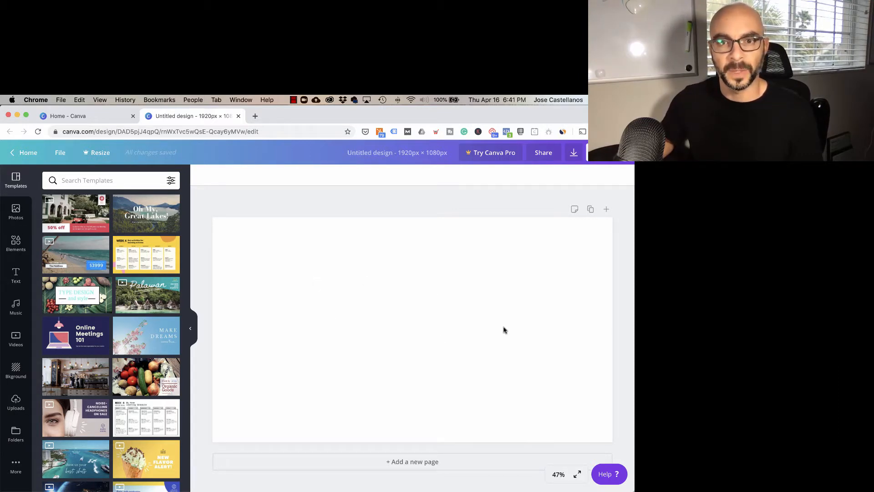
Step: Browse the available backgrounds and apply the brown wooden plank background to the page
click(14, 373)
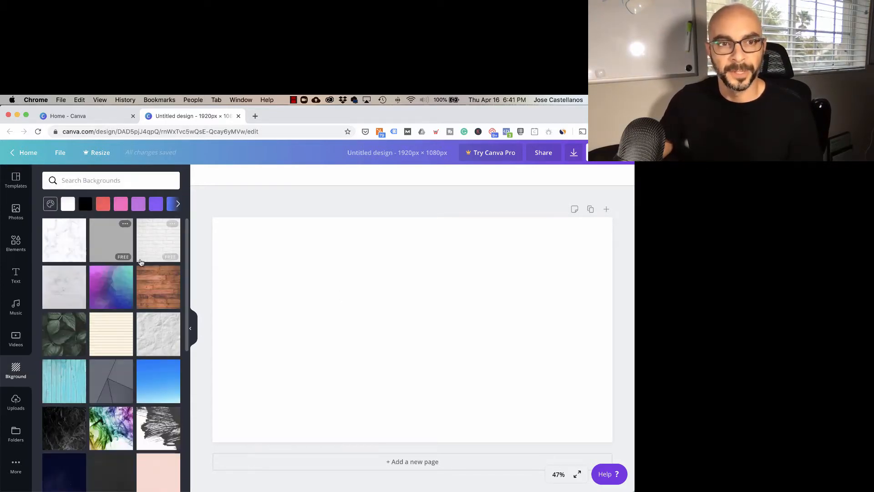
click(177, 205)
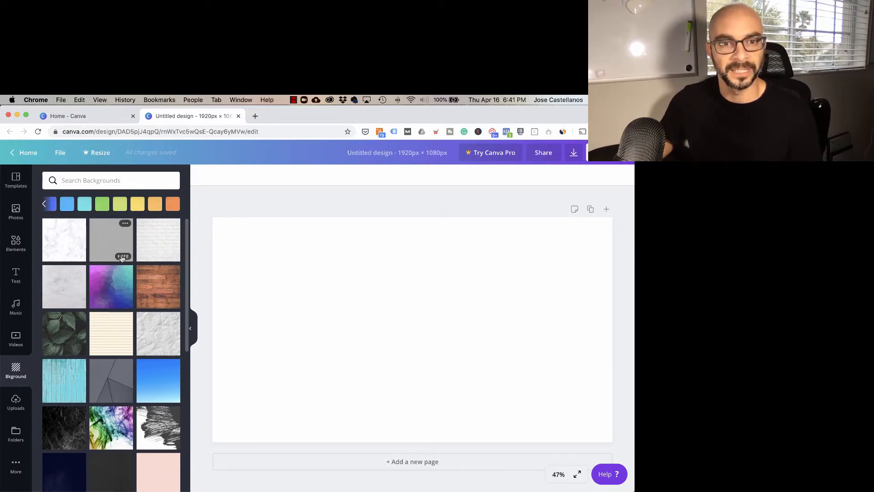
scroll(121, 263, down, 5)
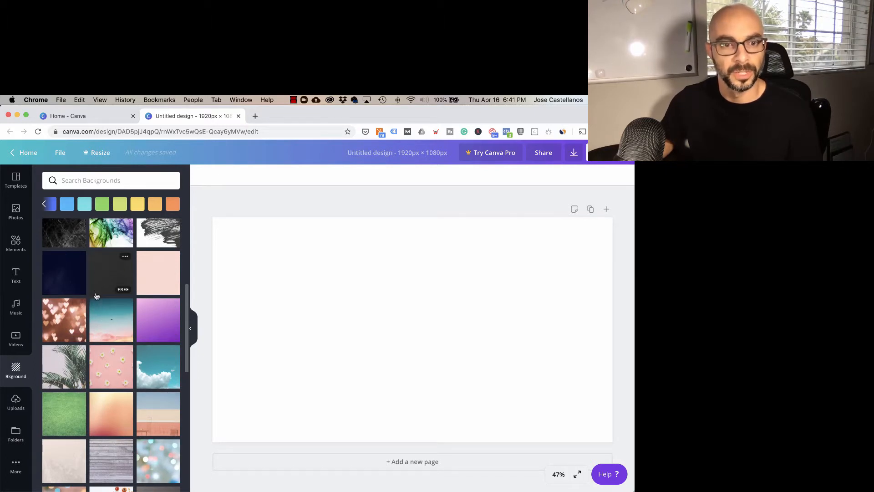
scroll(96, 296, down, 3)
scroll(96, 297, up, 4)
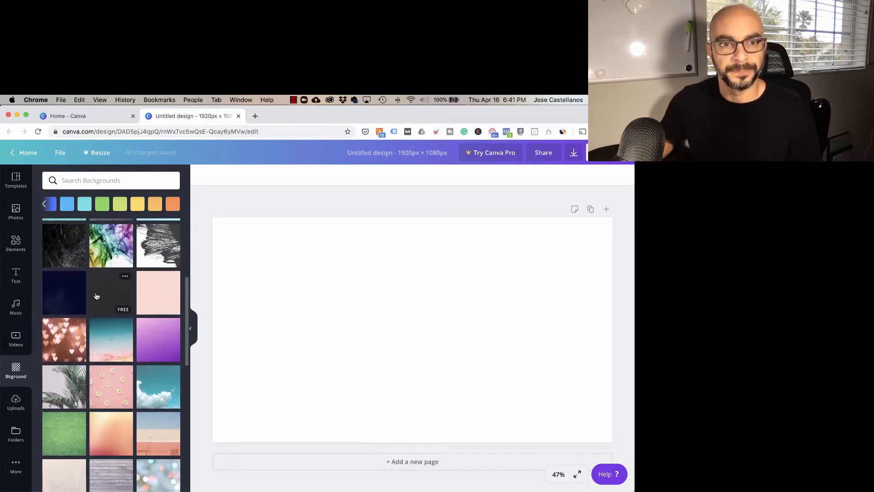
scroll(97, 292, up, 4)
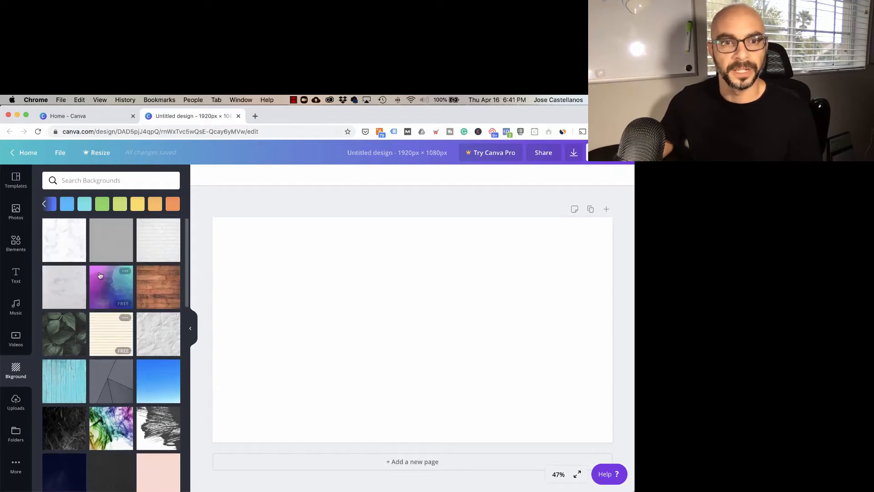
click(152, 279)
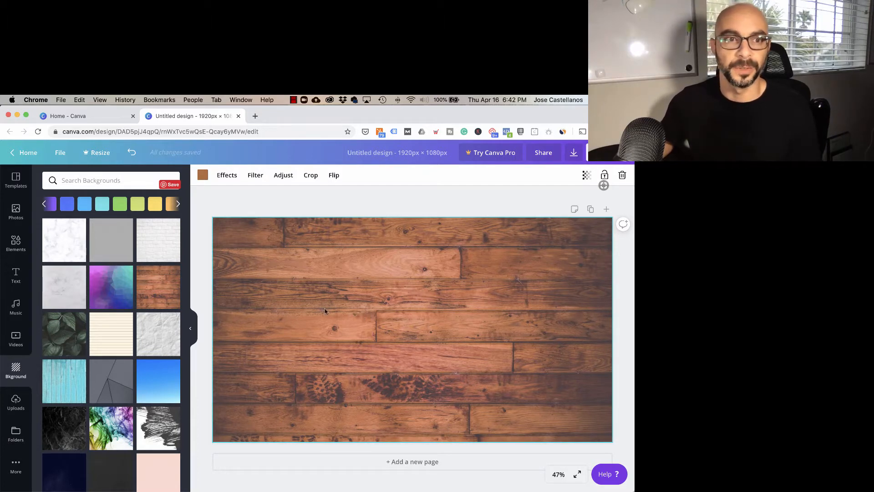
Step: Add a heading to the page and colour its text white
click(16, 274)
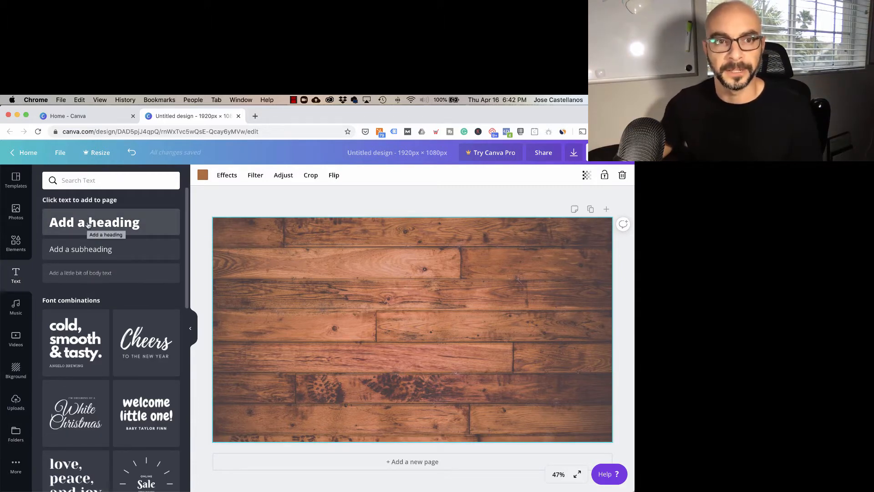
click(89, 224)
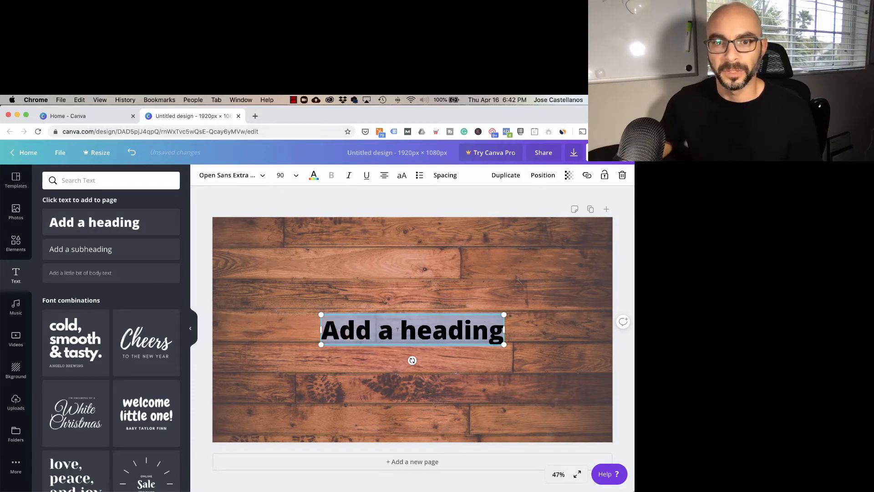
click(314, 175)
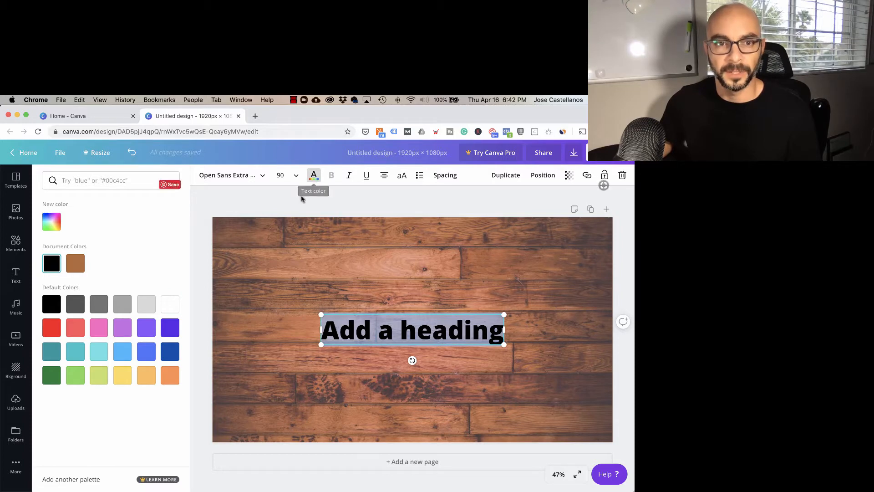
click(169, 306)
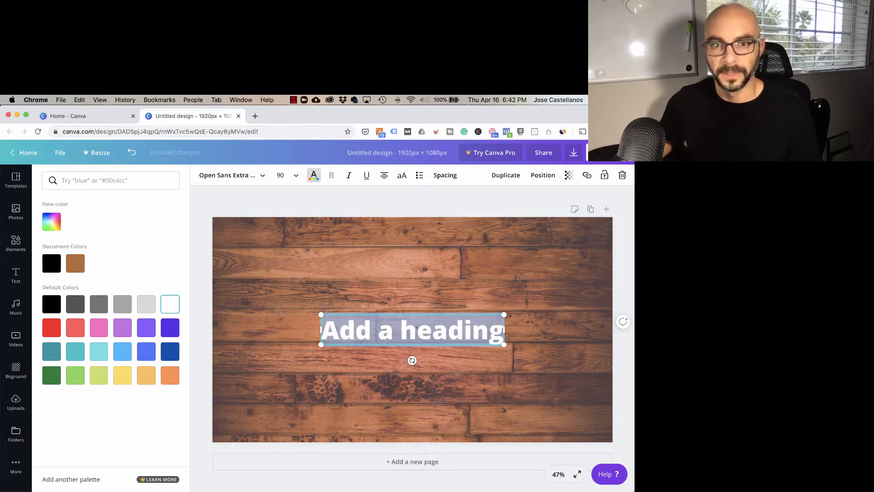
Step: Replace the heading's placeholder text with the presenter's full name
triple_click(410, 332)
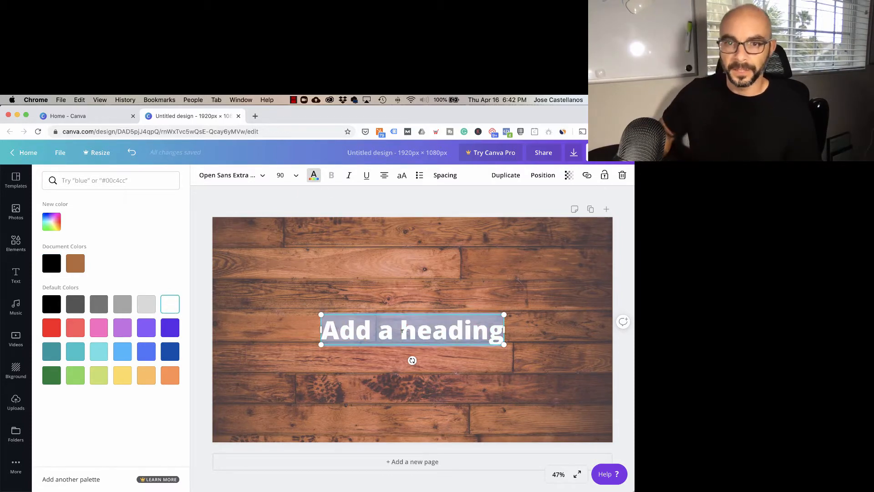
text(Jose)
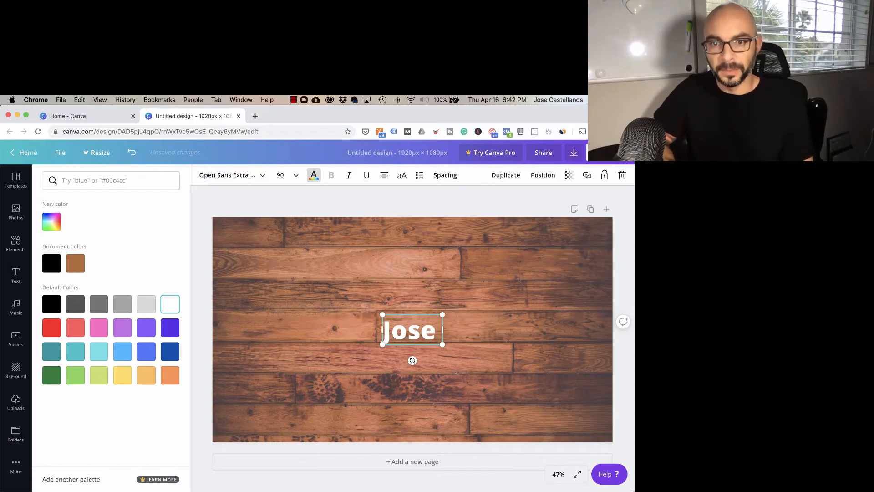
text( Victor Cas)
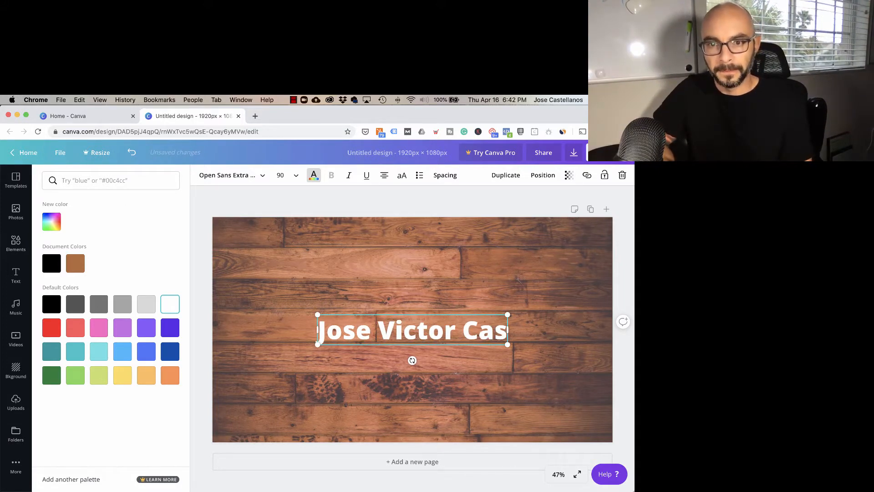
text(tellanos)
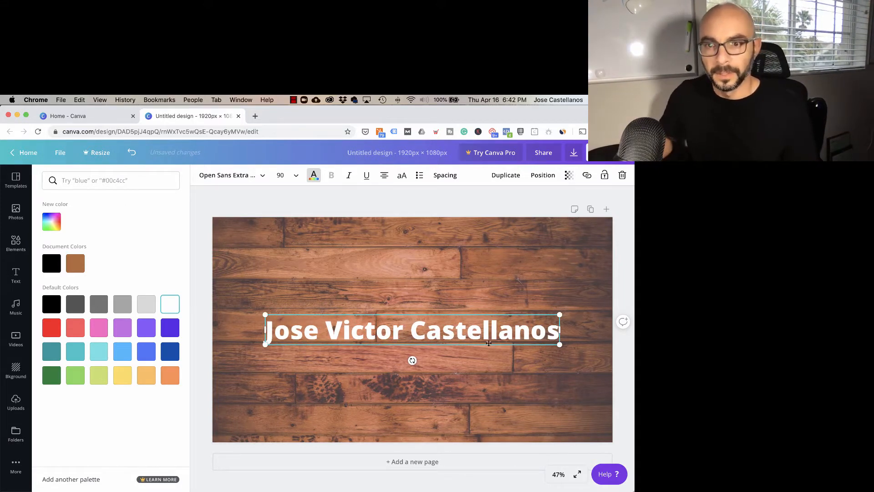
Step: Shrink the name heading to font size 49 and place it in the upper-left corner of the page
drag(559, 344, 454, 324)
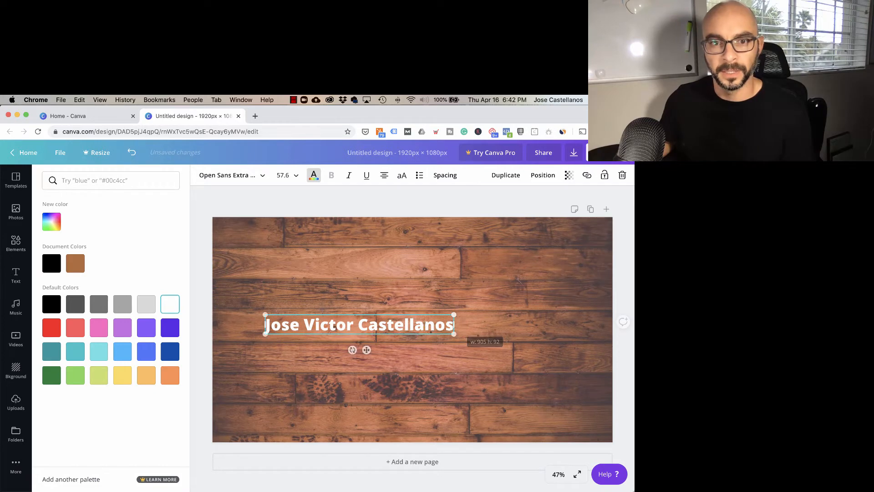
drag(361, 314, 325, 240)
drag(416, 258, 389, 261)
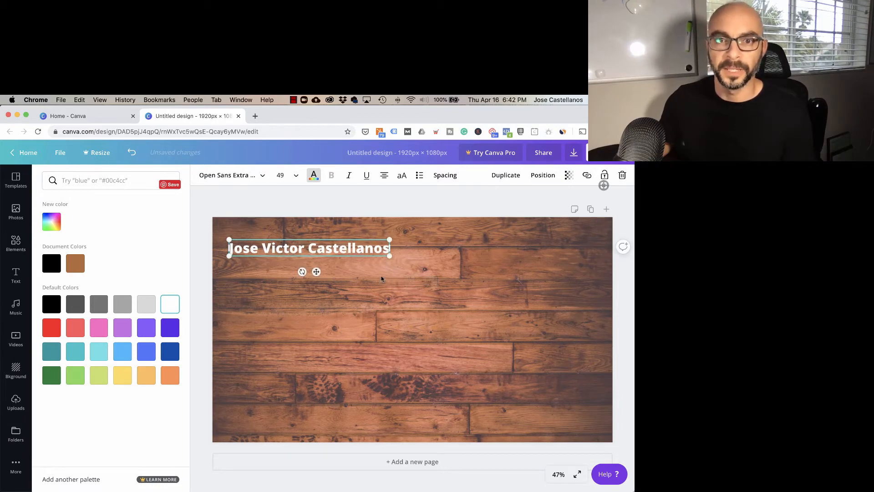
Step: Search the elements for "facebook", add the blue square Facebook icon, and place it as a small icon below the start of the name
click(15, 275)
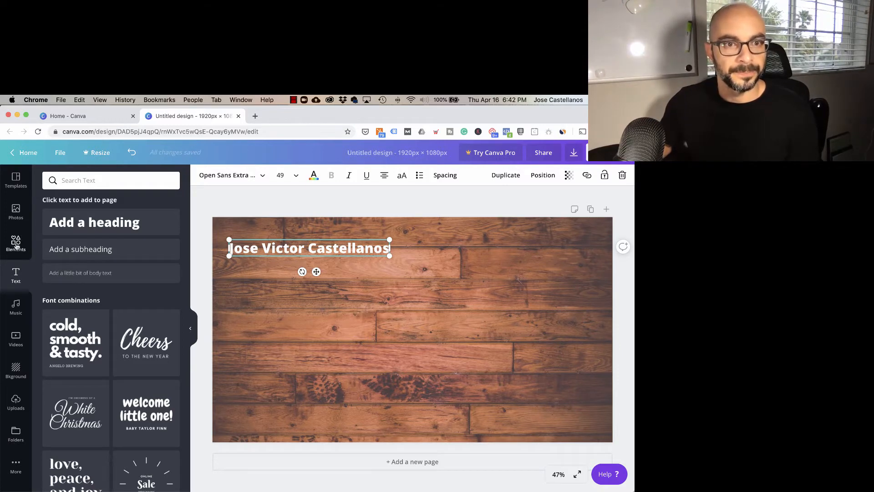
click(15, 246)
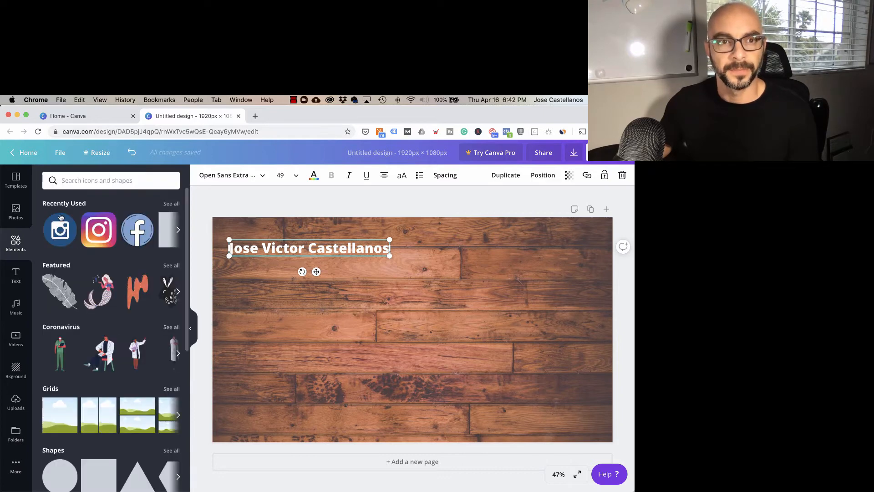
click(92, 182)
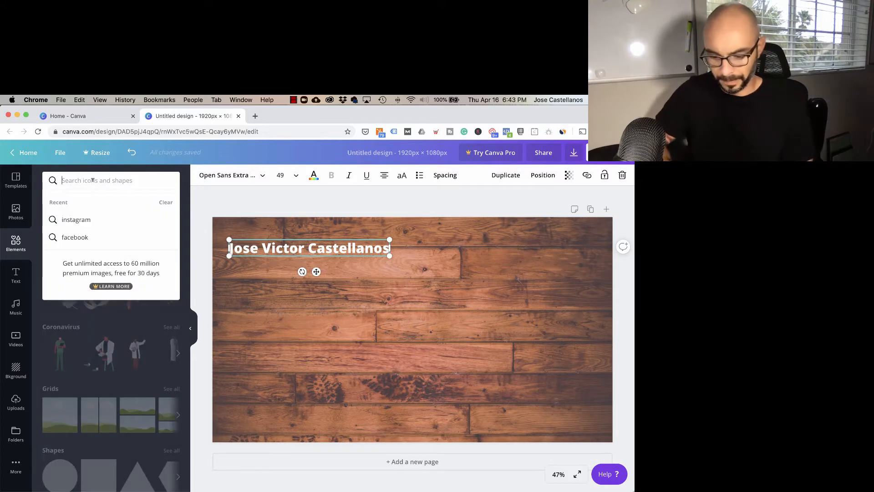
text(facebook)
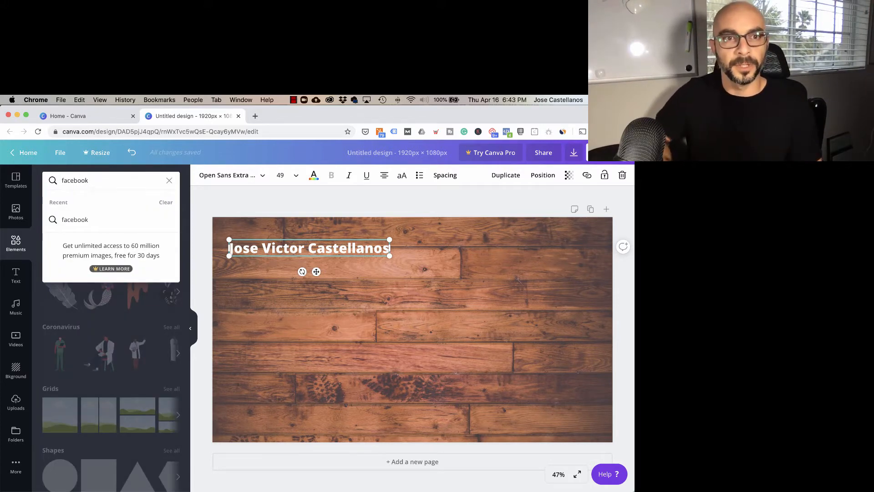
key(Return)
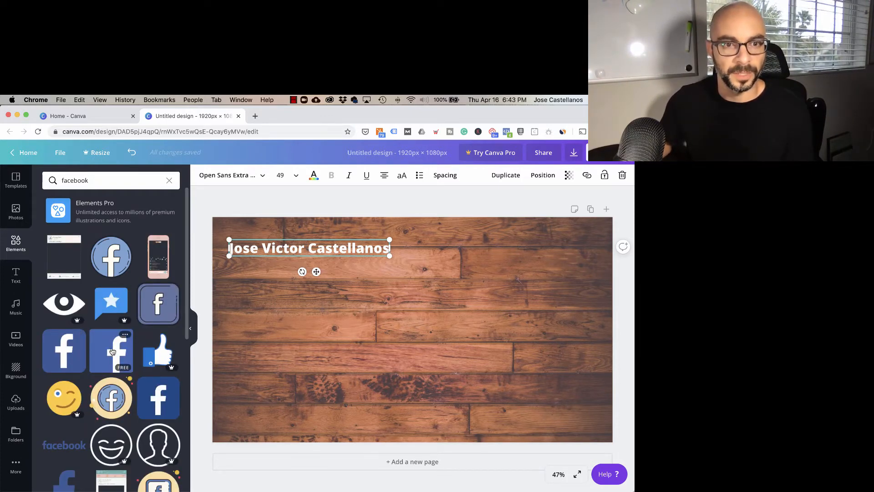
click(69, 348)
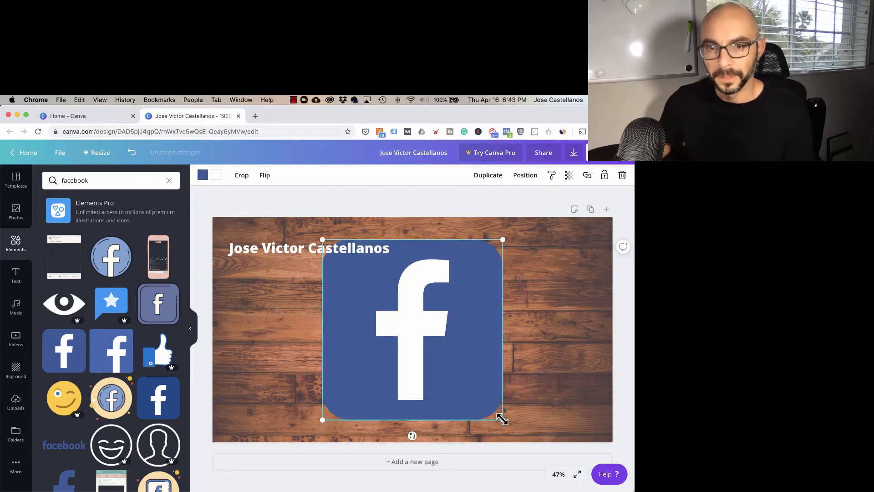
drag(502, 419, 248, 278)
click(261, 281)
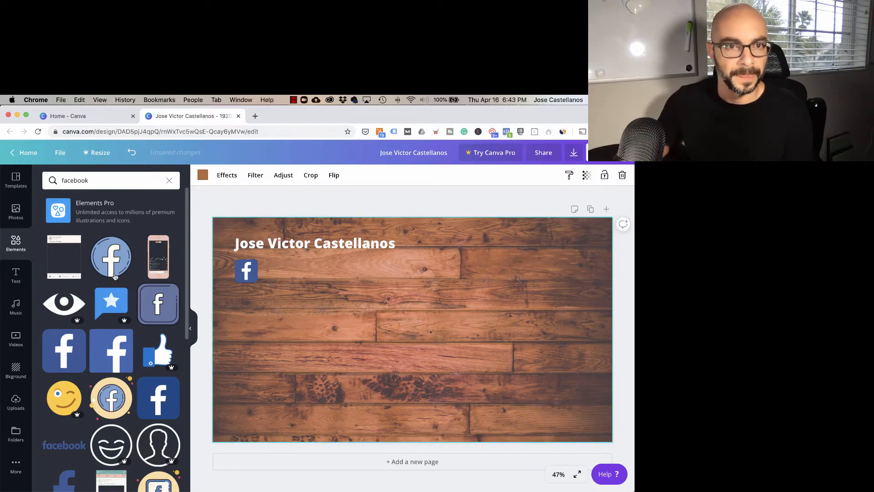
Step: Search the elements for "instagram", add the colour-gradient Instagram icon, and place it directly below the Facebook icon at matching size
click(85, 182)
text(instagram)
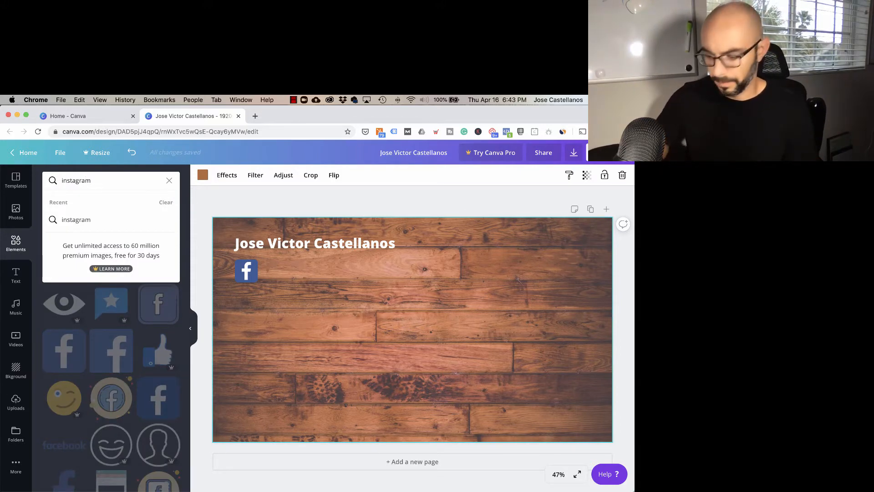
key(Return)
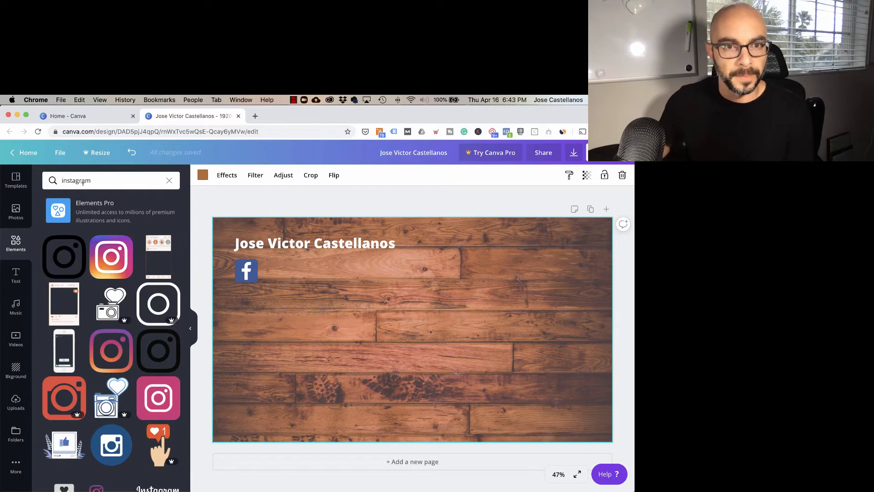
click(117, 260)
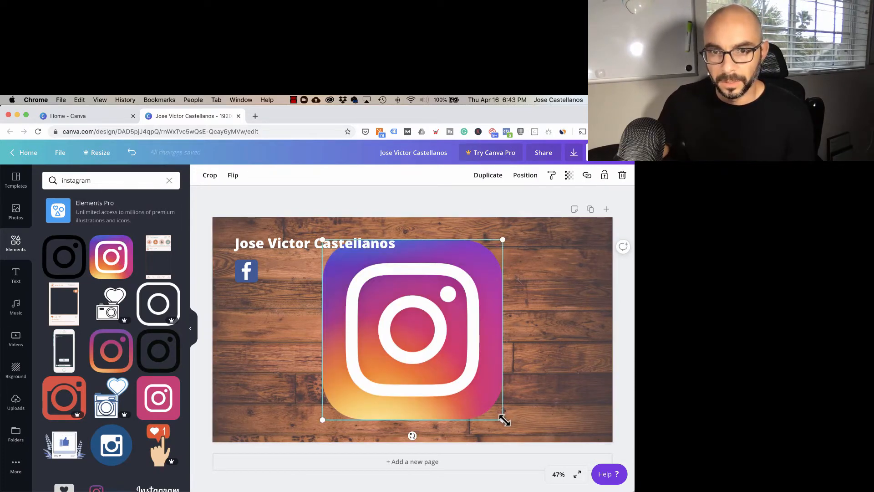
drag(505, 421, 353, 268)
drag(351, 266, 247, 308)
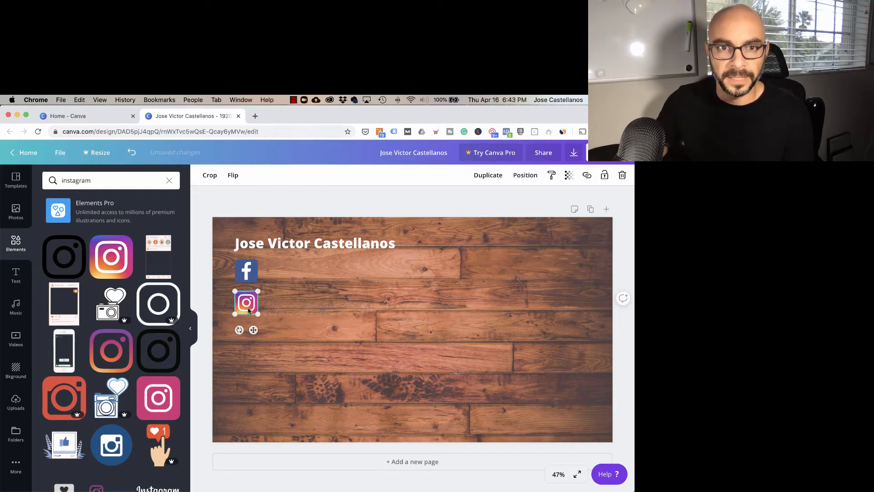
Step: Add a subheading to the page and colour its text white
click(15, 273)
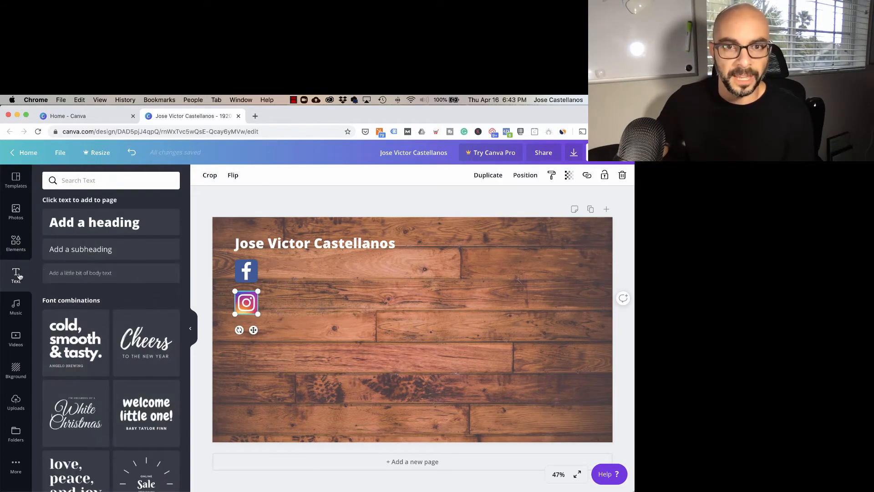
click(83, 251)
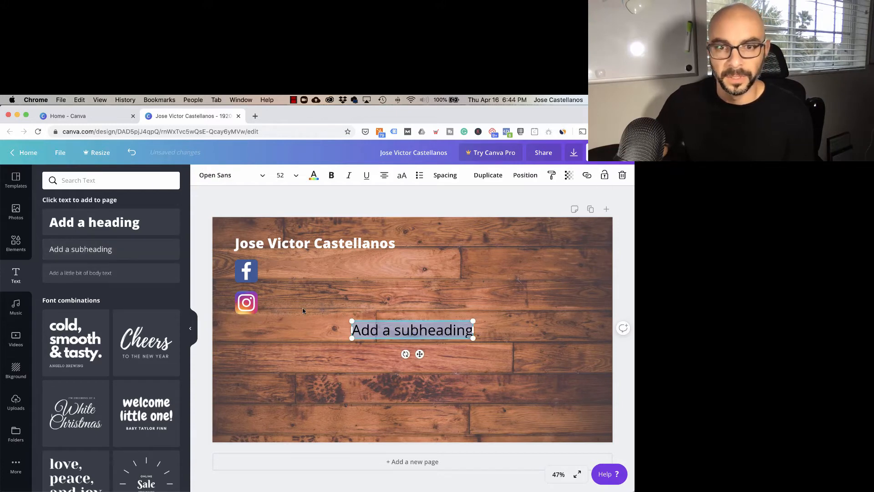
click(314, 176)
click(175, 308)
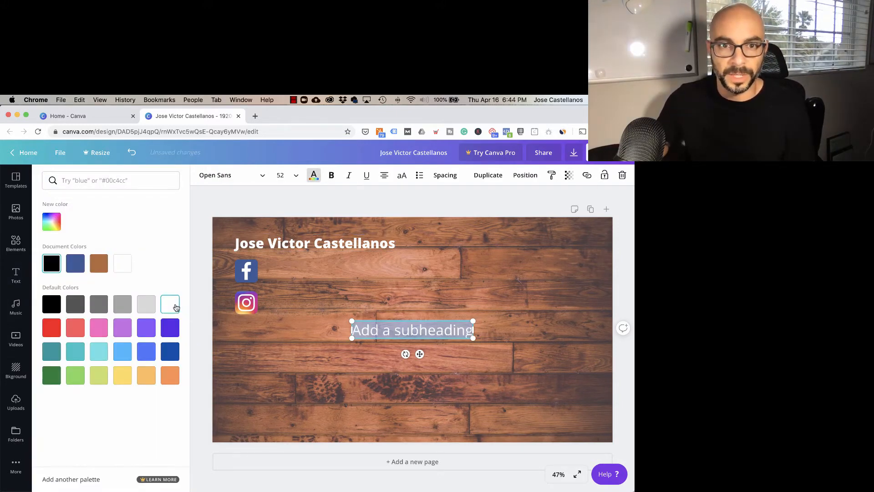
Step: Replace the subheading's placeholder text with the presenter's Facebook handle and place it directly beside the Facebook icon
triple_click(423, 331)
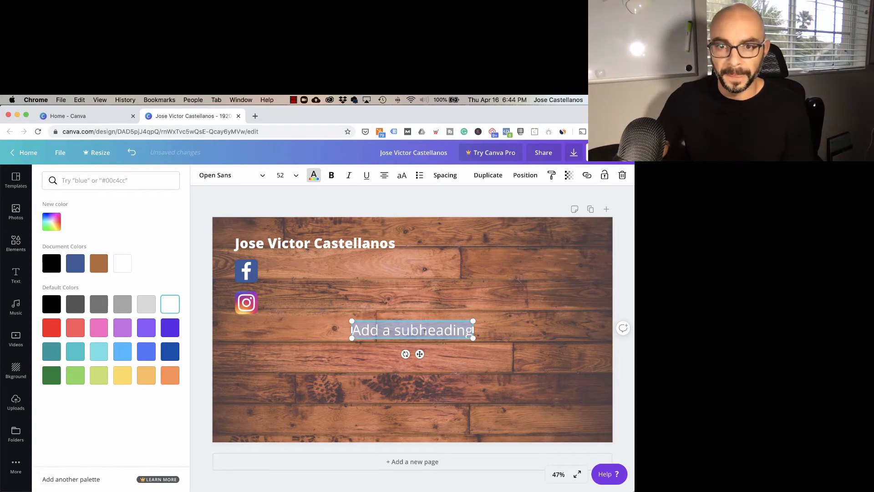
text(@jan)
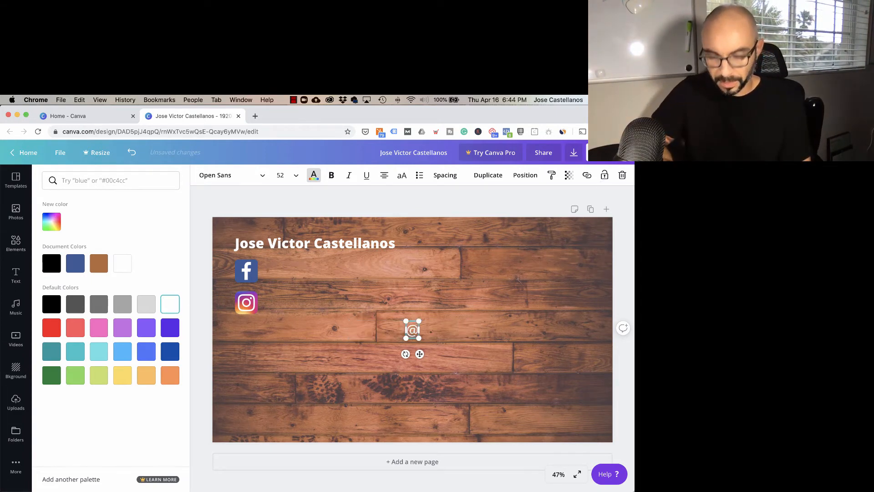
key(BackSpace)
key(BackSpace)
text(victord)
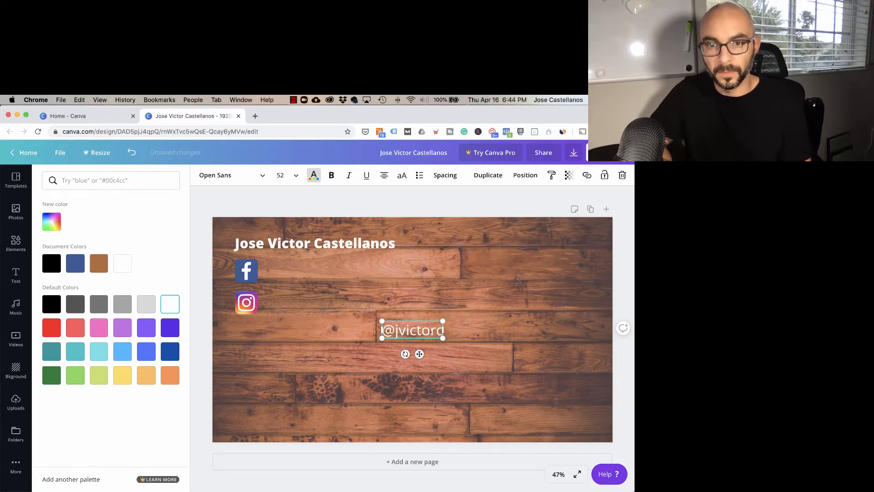
key(BackSpace)
text(cas)
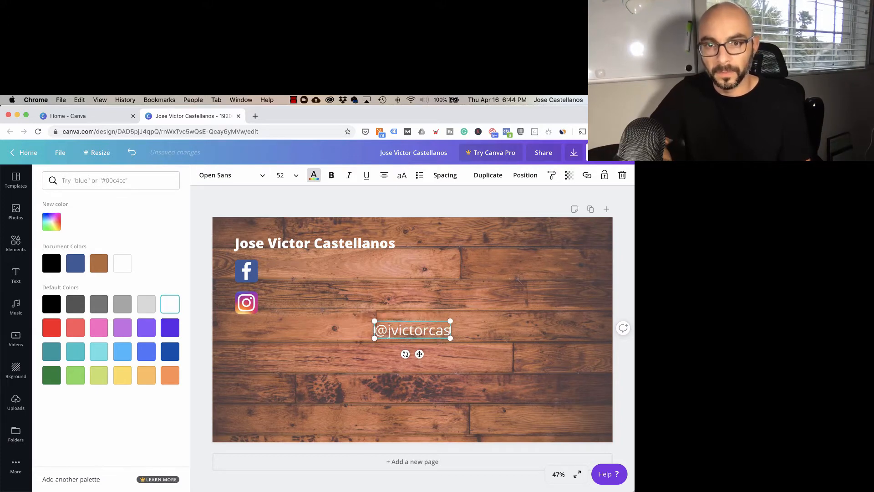
text(t1)
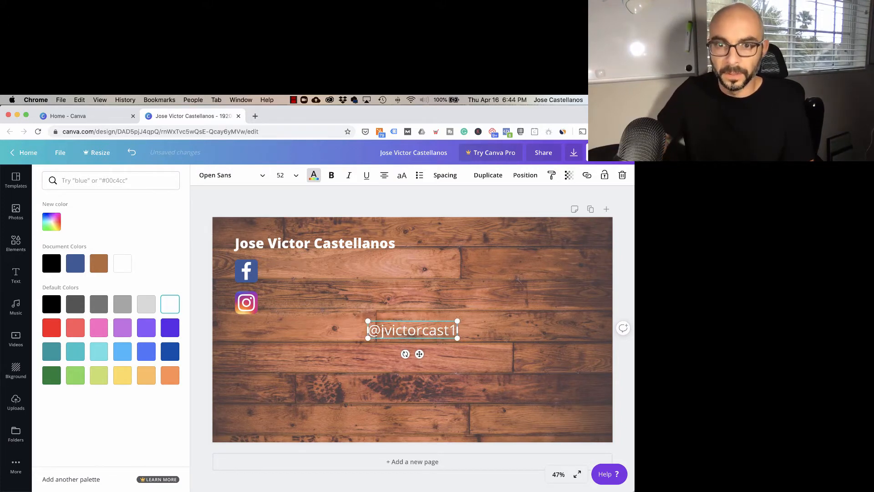
click(416, 324)
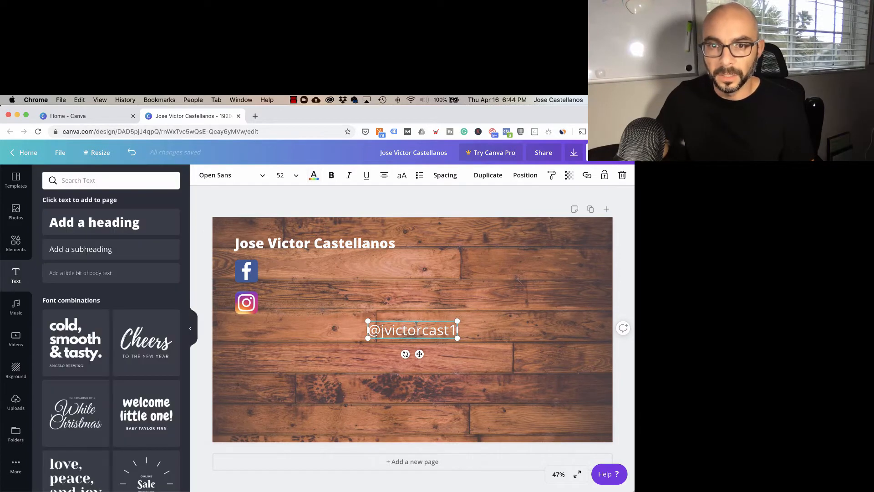
drag(420, 354, 318, 295)
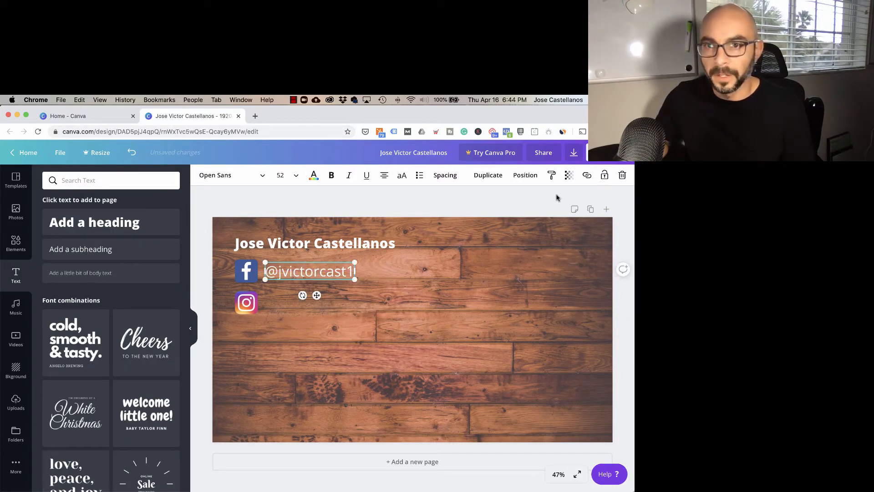
Step: Duplicate the handle text, place the copy beside the Instagram icon, and delete its final character to form the Instagram handle
click(486, 179)
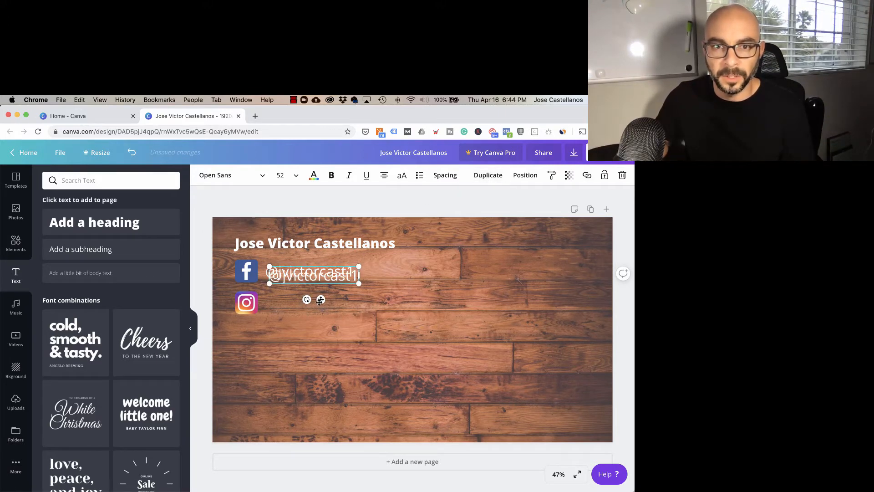
drag(321, 300, 316, 329)
double_click(334, 306)
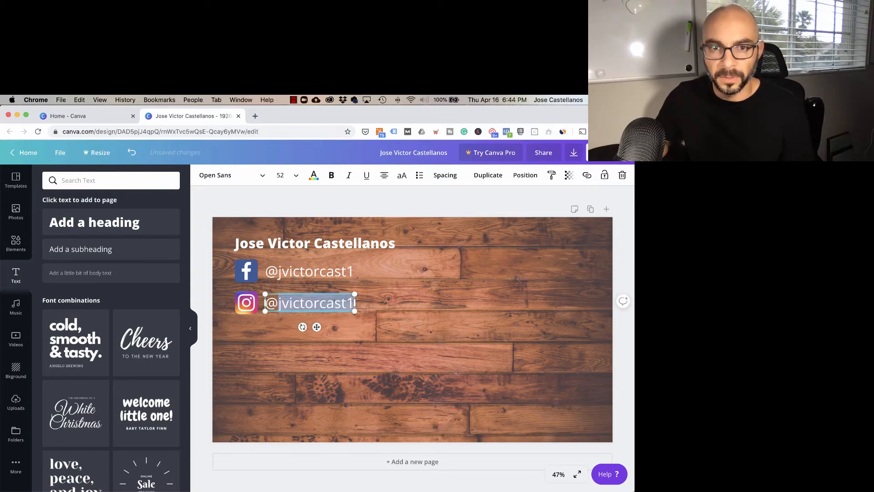
key(Right)
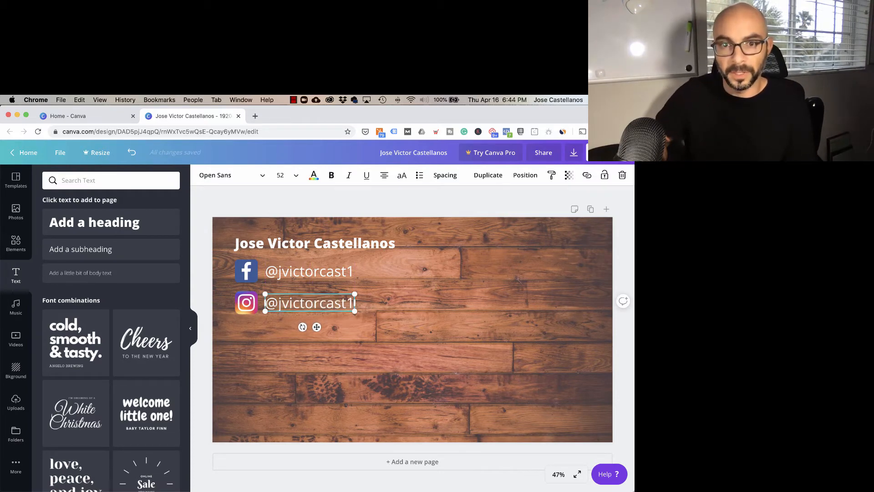
key(BackSpace)
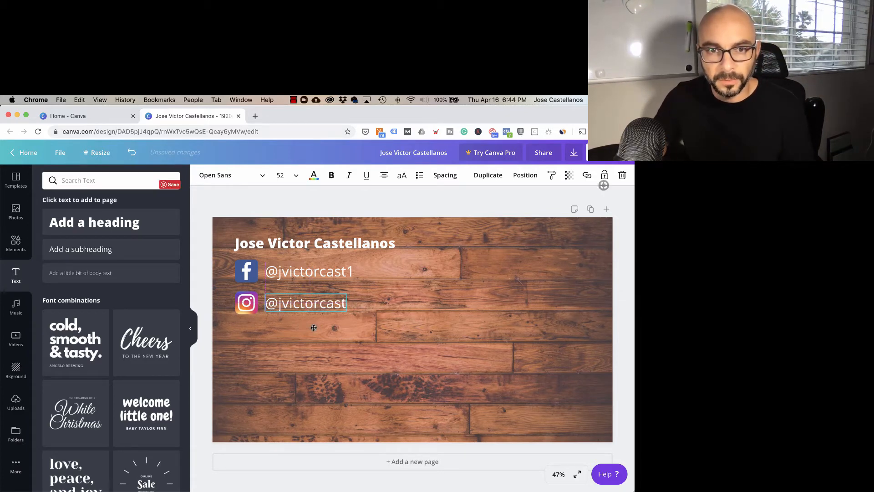
click(382, 307)
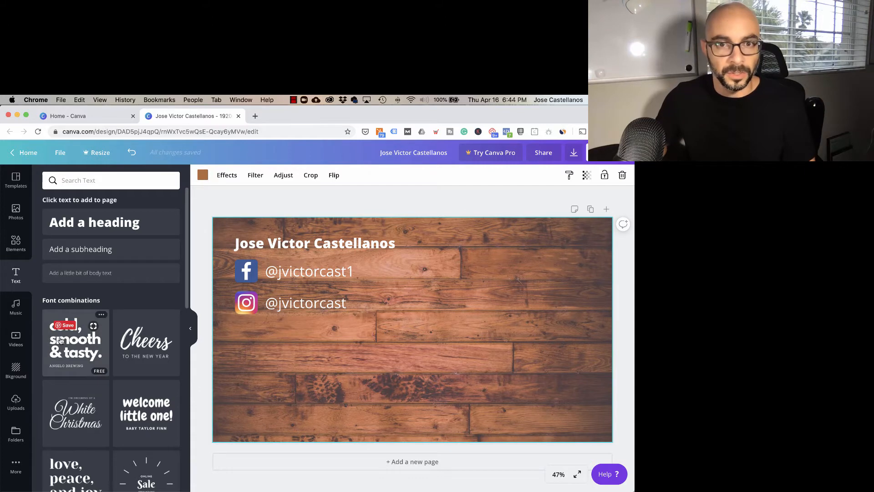
Step: Add the Recon Media, Inc logo from the uploaded images, shrink it, and place it in the page's upper-right corner
click(15, 401)
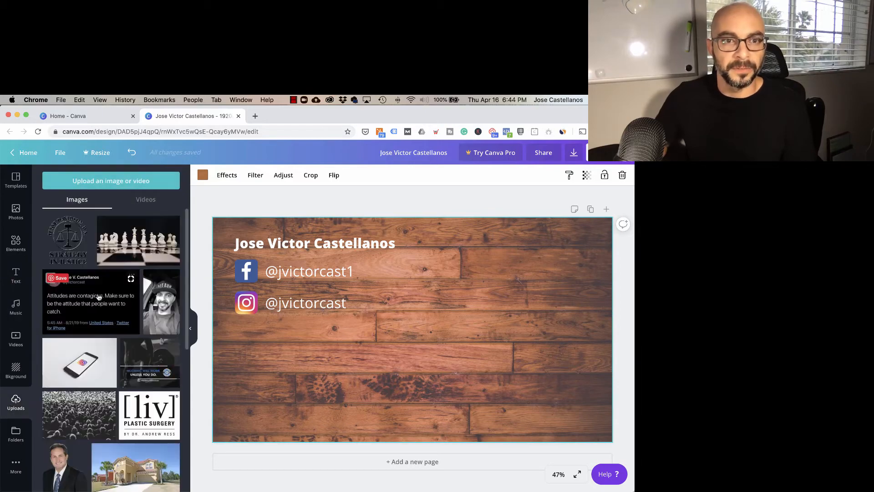
scroll(105, 296, down, 1)
scroll(105, 296, down, 10)
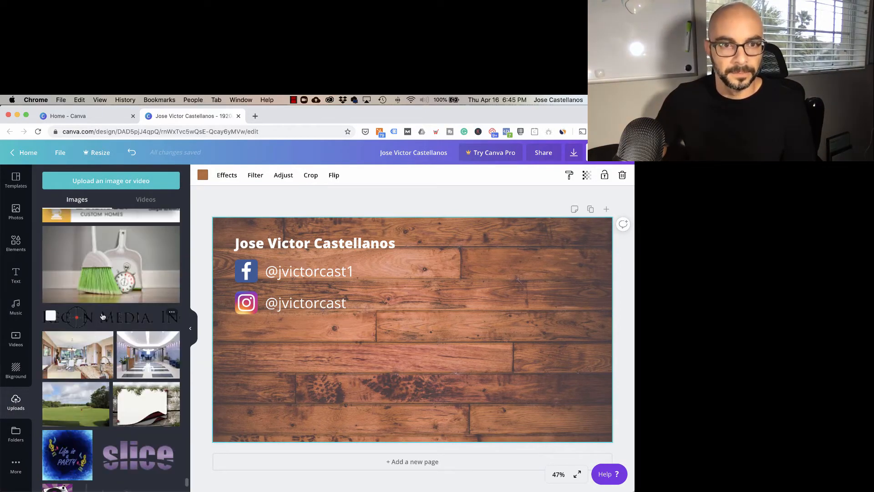
click(101, 317)
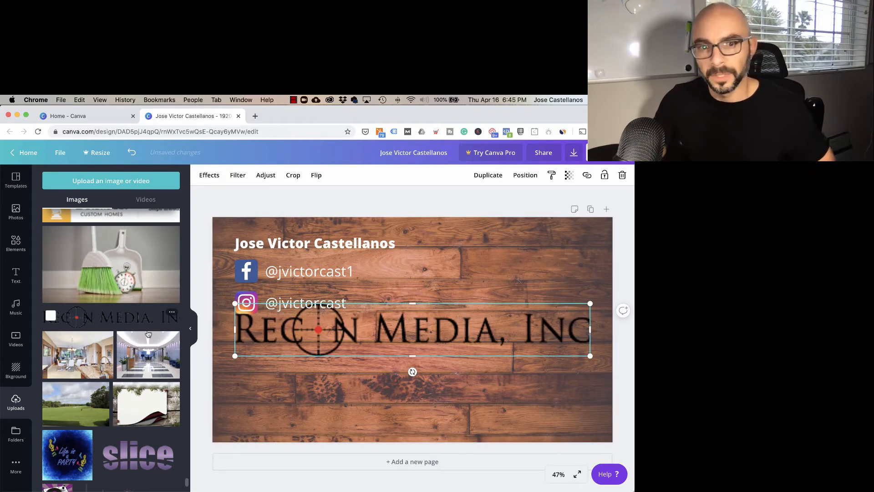
drag(255, 353, 455, 322)
drag(527, 316, 532, 242)
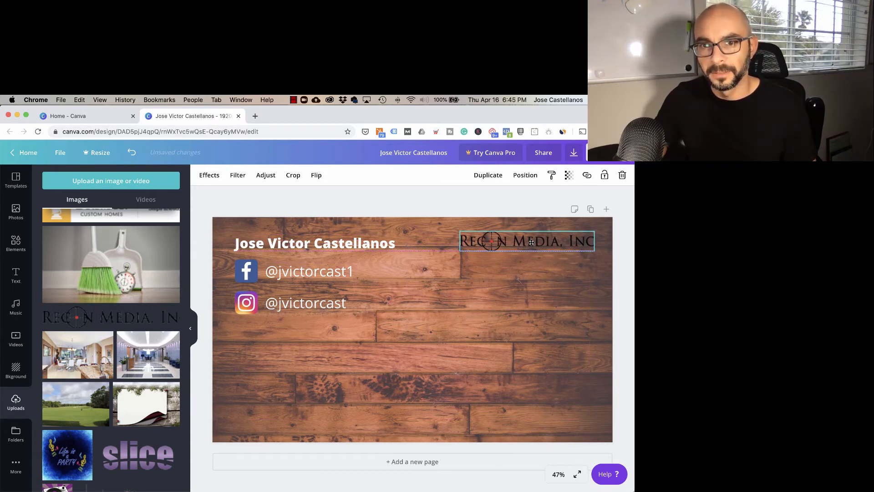
click(469, 331)
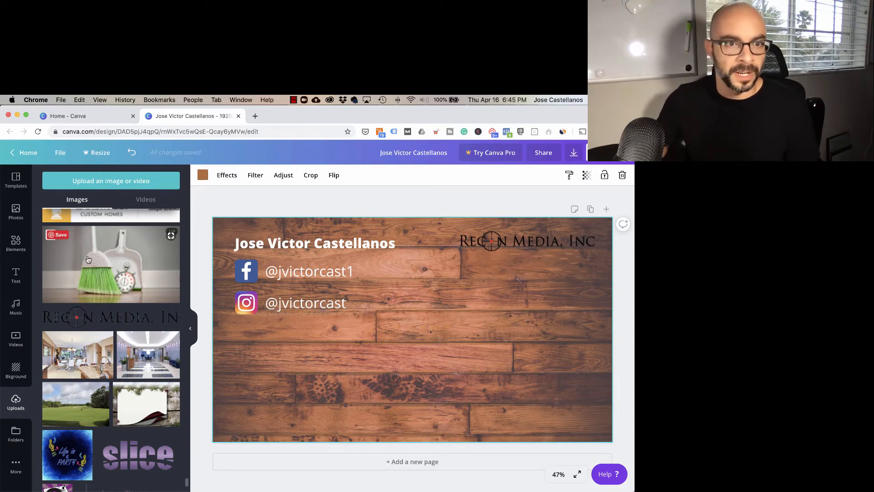
Step: Try the grey, marble, lined paper, leaf, blue and purple-green polygon backgrounds on the page, and reapply the brown wood background
click(14, 370)
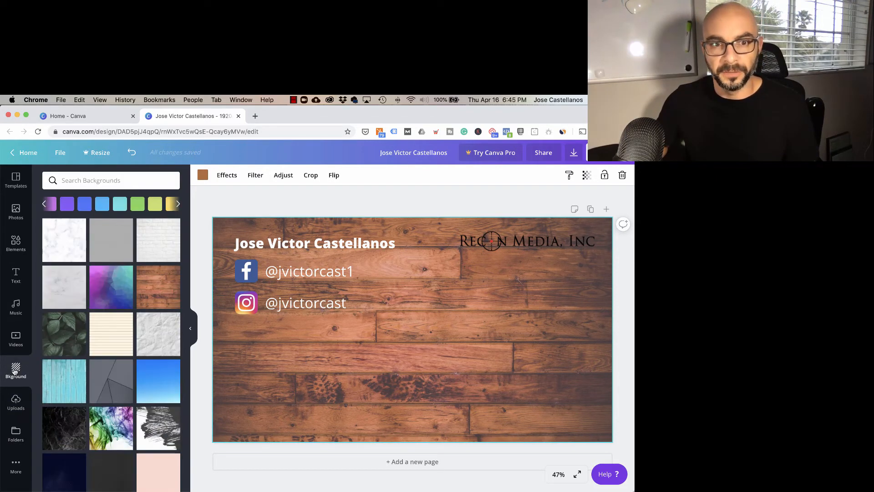
click(108, 247)
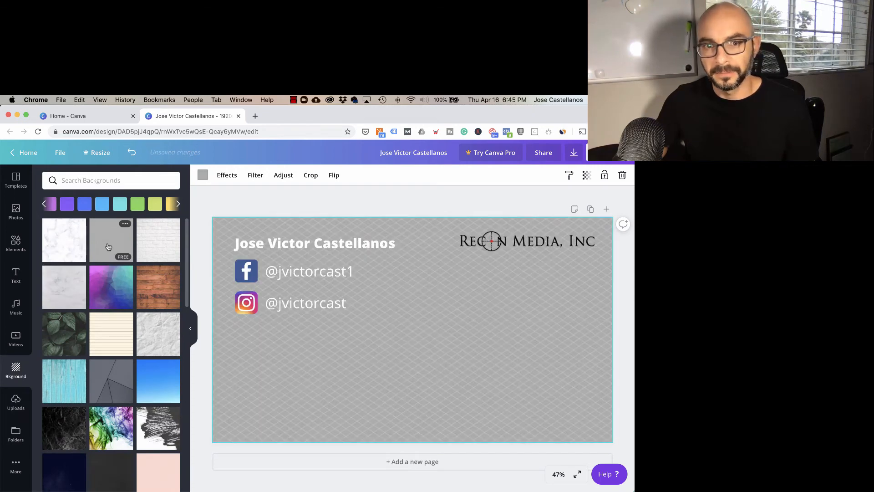
click(68, 286)
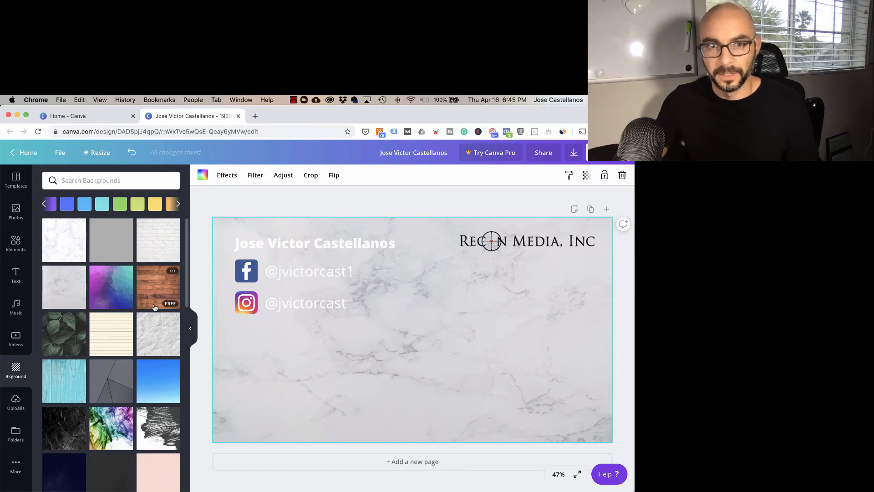
click(112, 347)
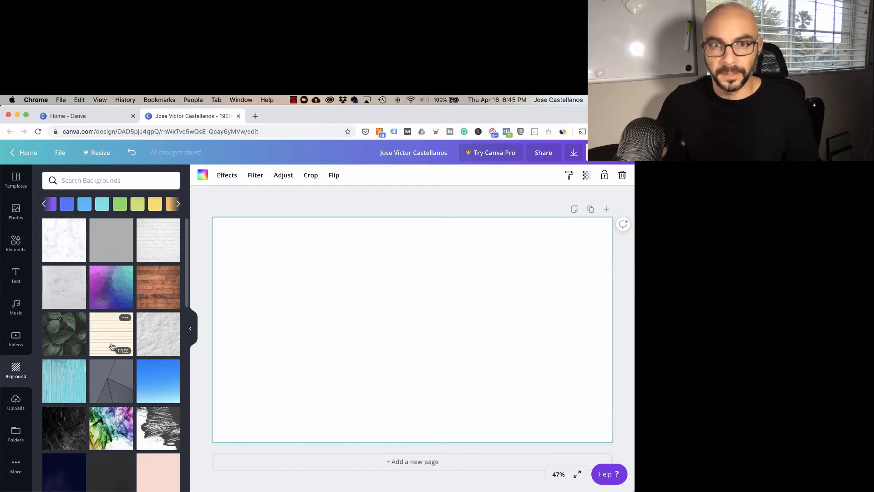
click(63, 345)
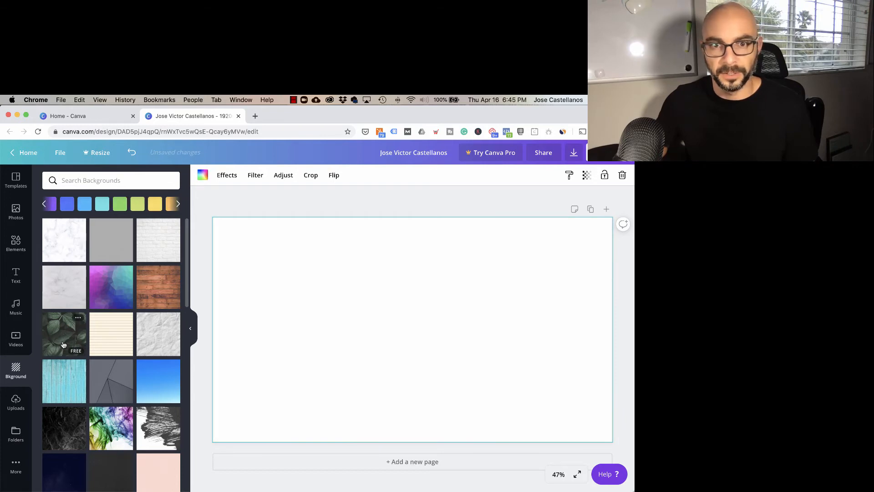
click(158, 383)
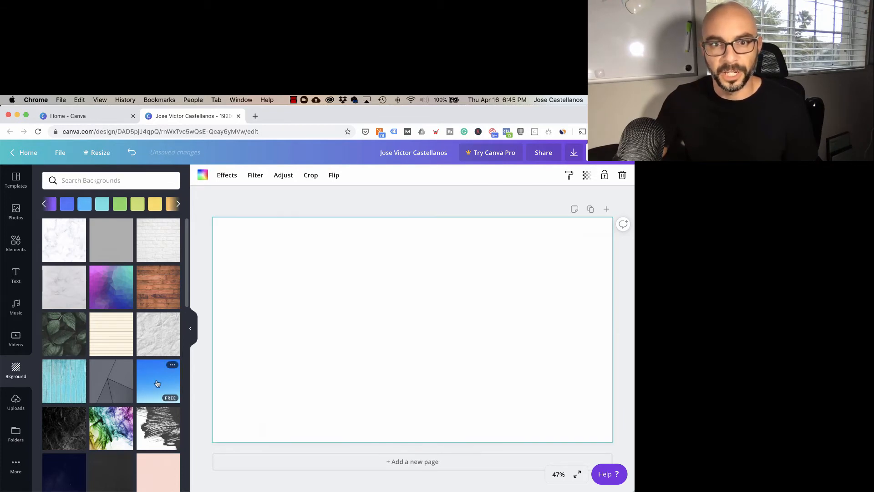
click(112, 286)
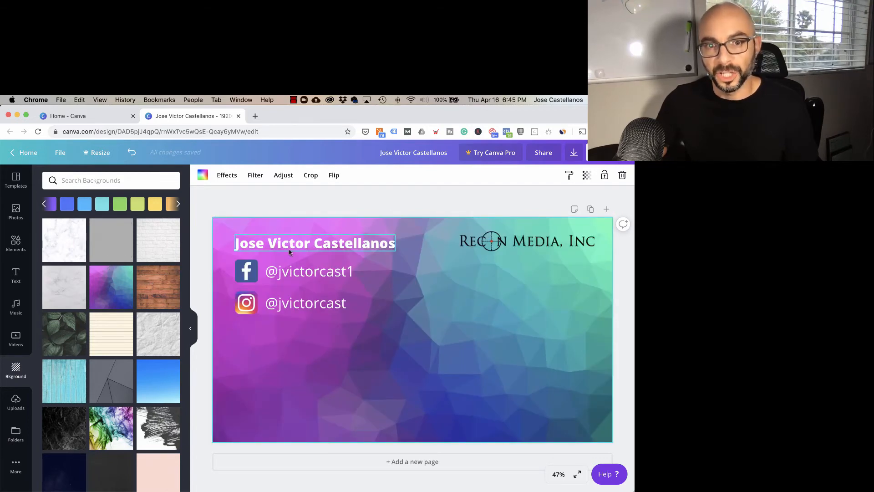
click(158, 290)
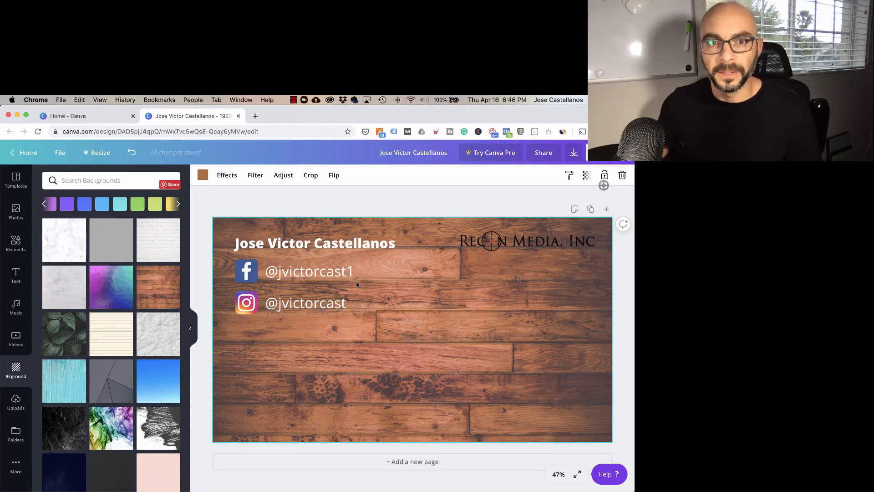
Step: Download the design as a PNG image and save it to the Desktop under the suggested file name
click(573, 155)
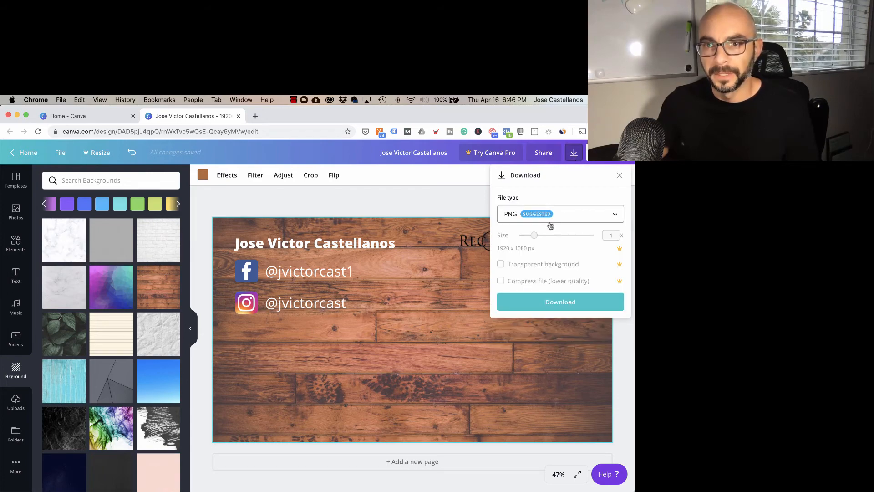
click(562, 303)
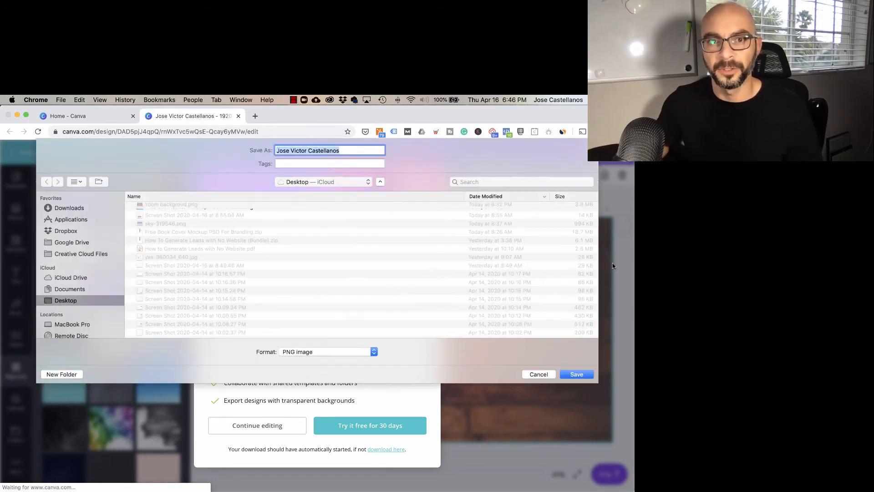
click(580, 374)
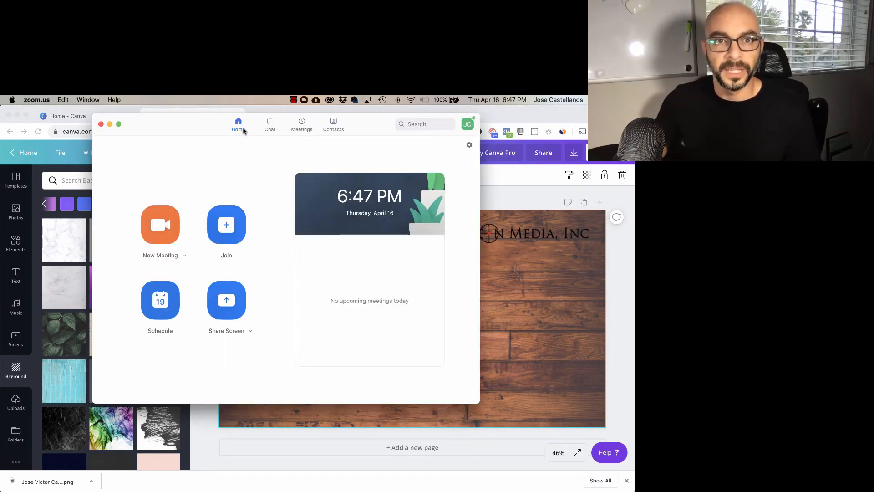
Step: Switch to Zoom, start a new meeting, and open its virtual background settings
drag(205, 130, 197, 140)
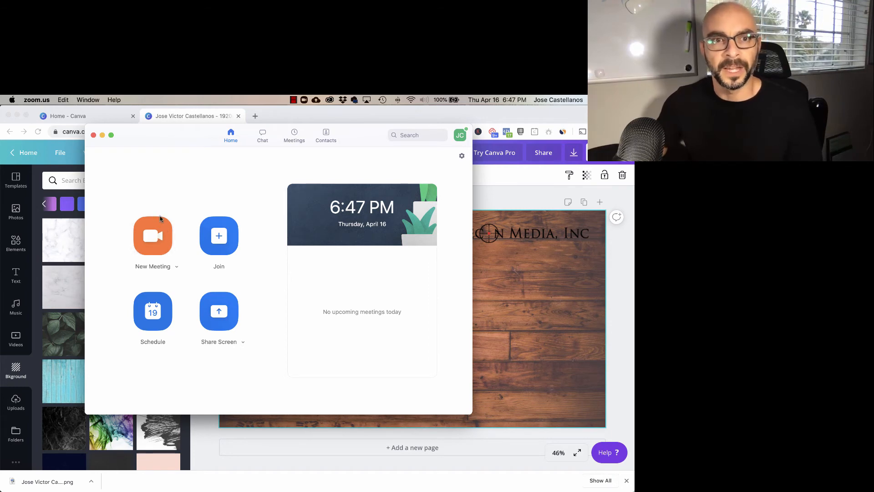
click(155, 238)
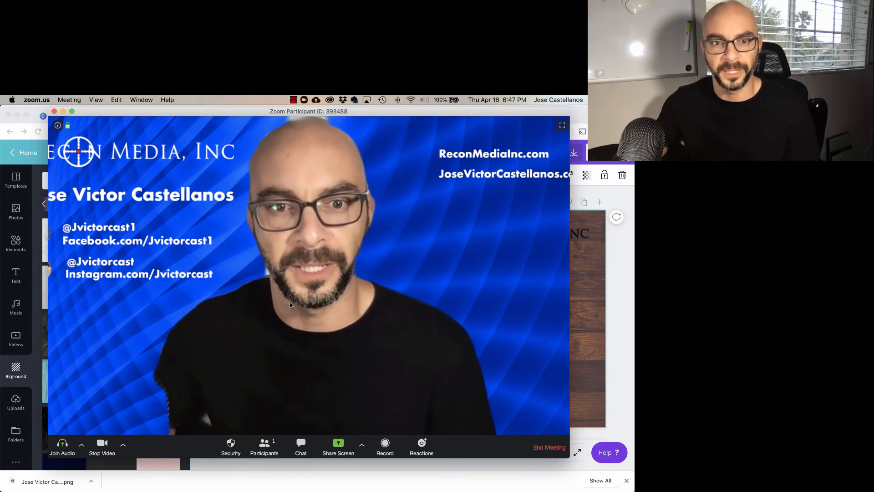
click(123, 445)
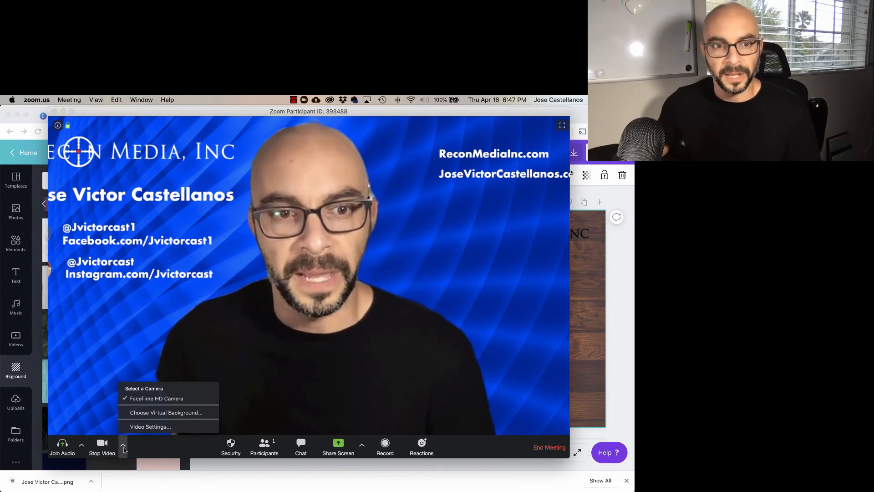
click(160, 412)
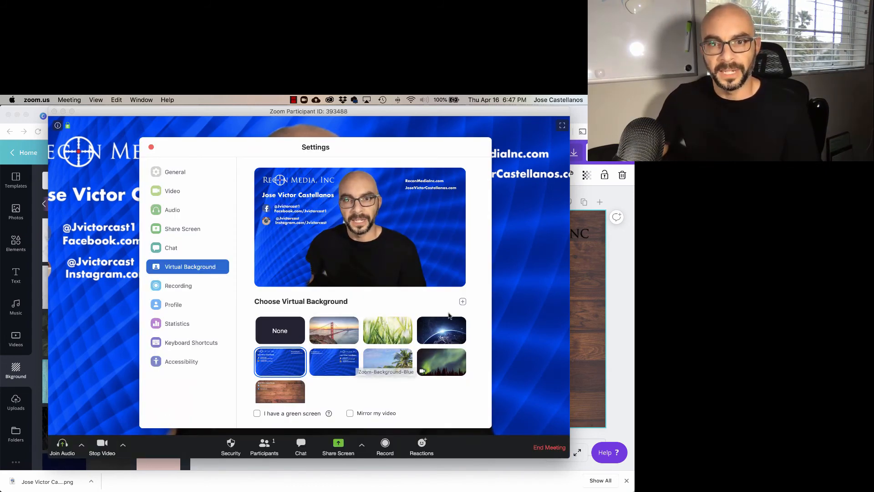
Step: Add the downloaded design PNG from the Desktop as the virtual background, close the settings, and return to the Canva design
click(462, 302)
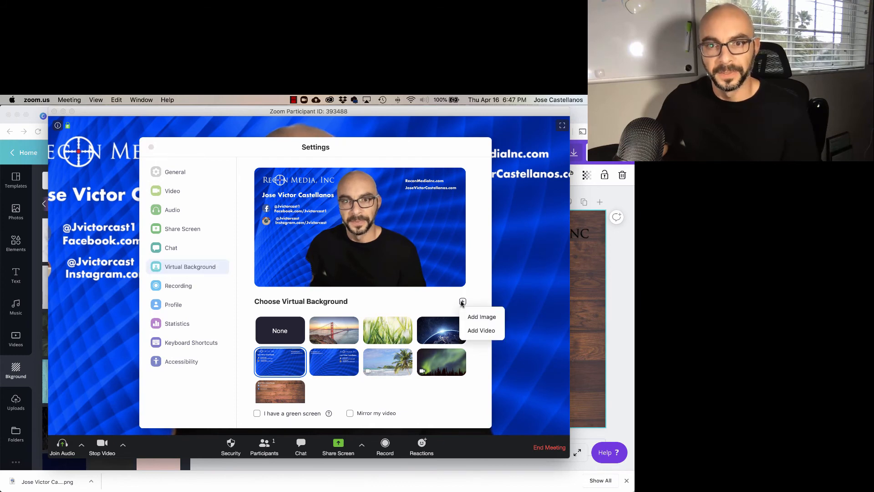
click(474, 320)
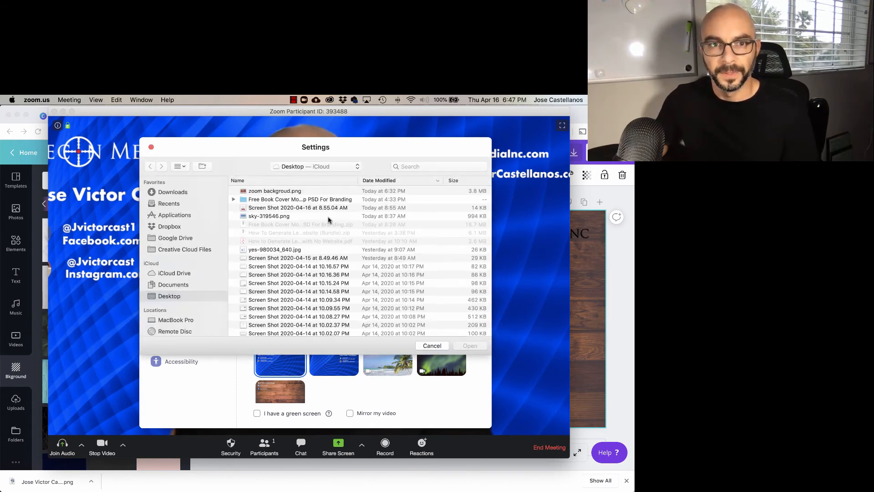
click(279, 191)
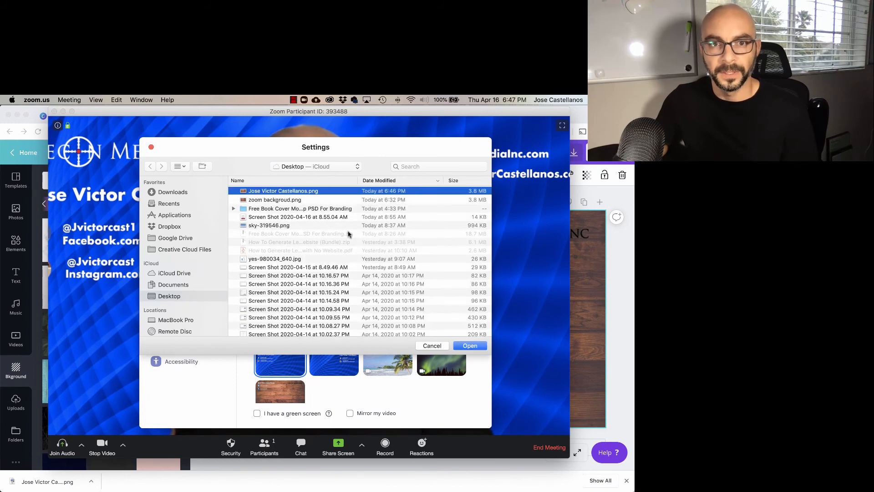
click(470, 346)
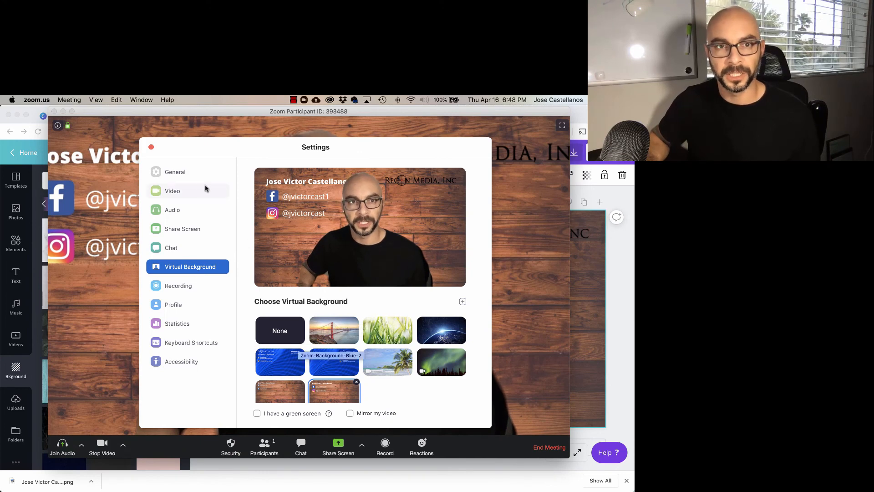
click(151, 148)
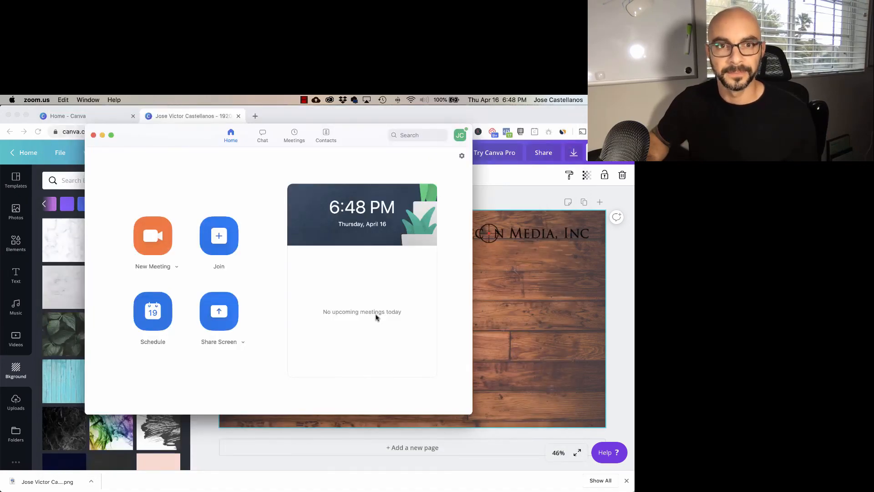
click(498, 184)
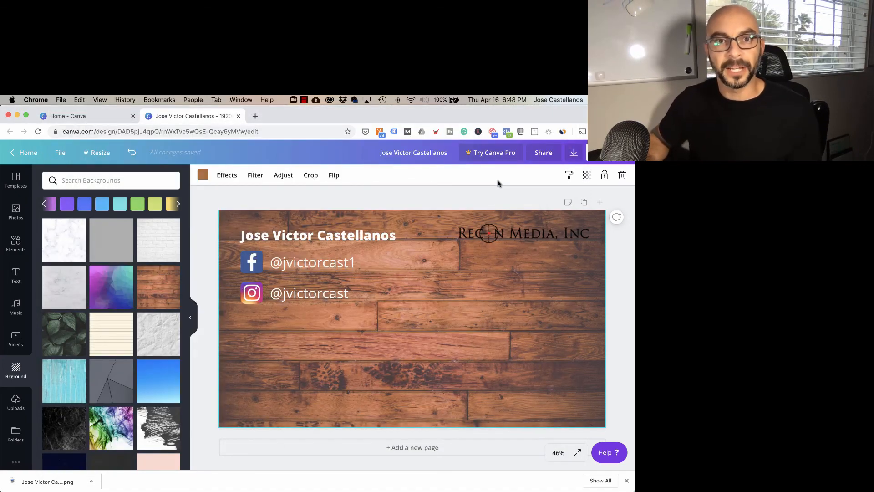